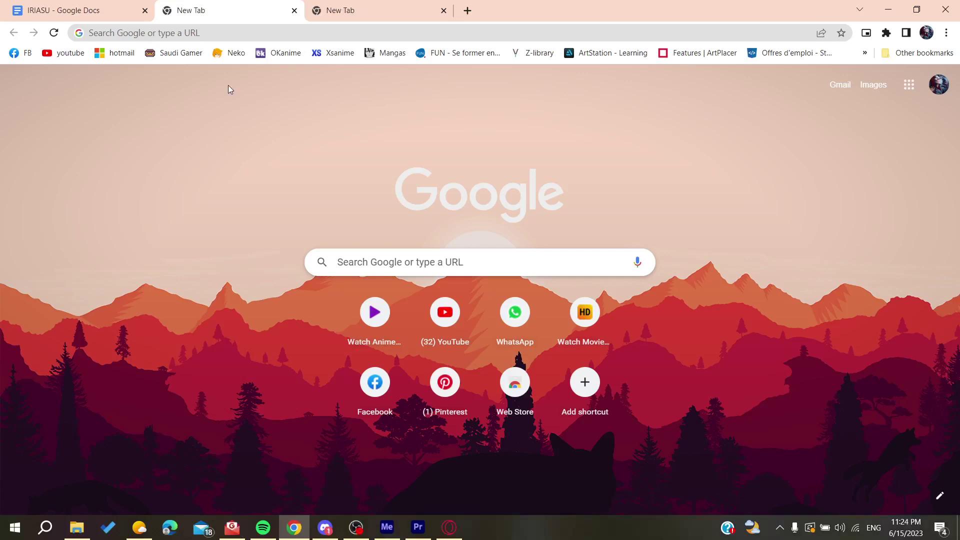
# - Search Google for 'nordvpn' from the empty third Chrome tab
pyautogui.click(332, 15)
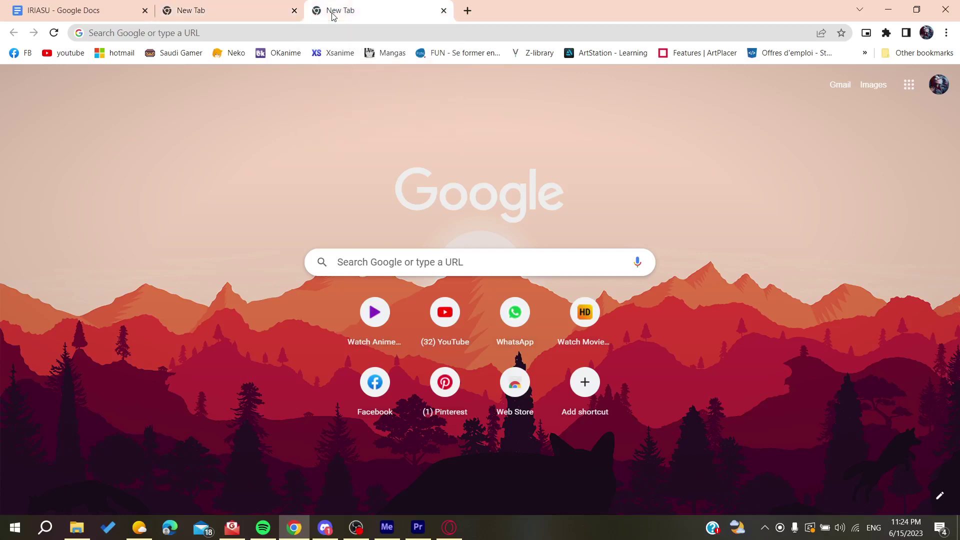
pyautogui.click(267, 34)
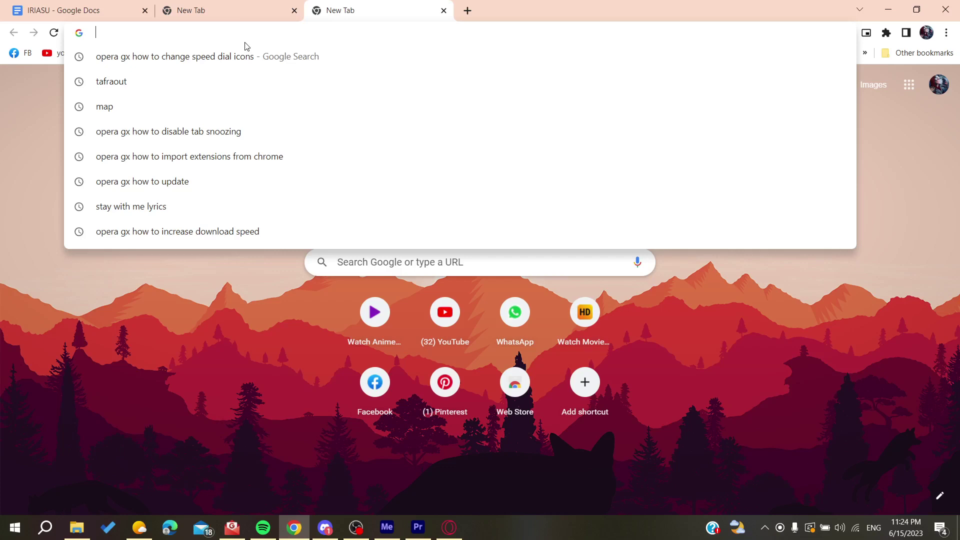
pyautogui.write('b')
pyautogui.press('BackSpace')
pyautogui.press('BackSpace')
pyautogui.write('nor')
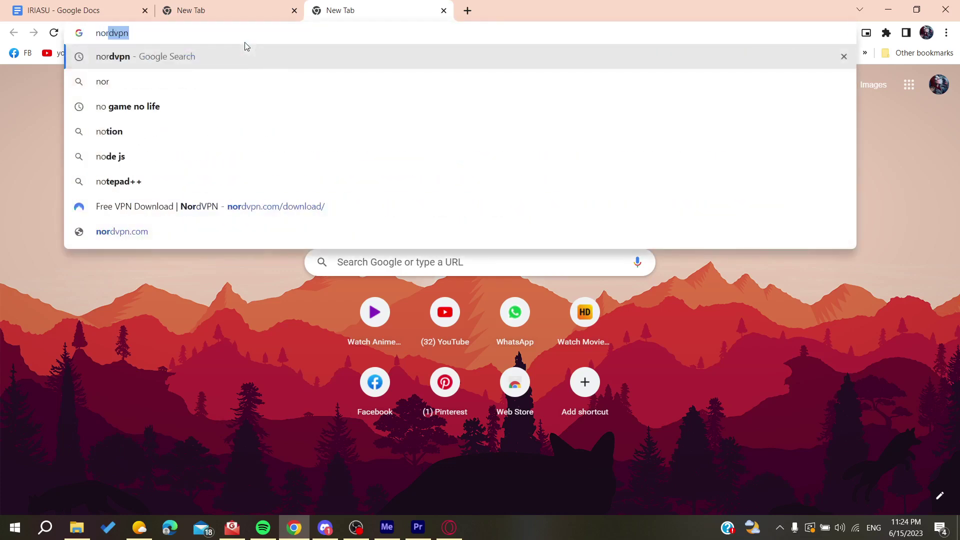
pyautogui.write('d')
pyautogui.press('Return')
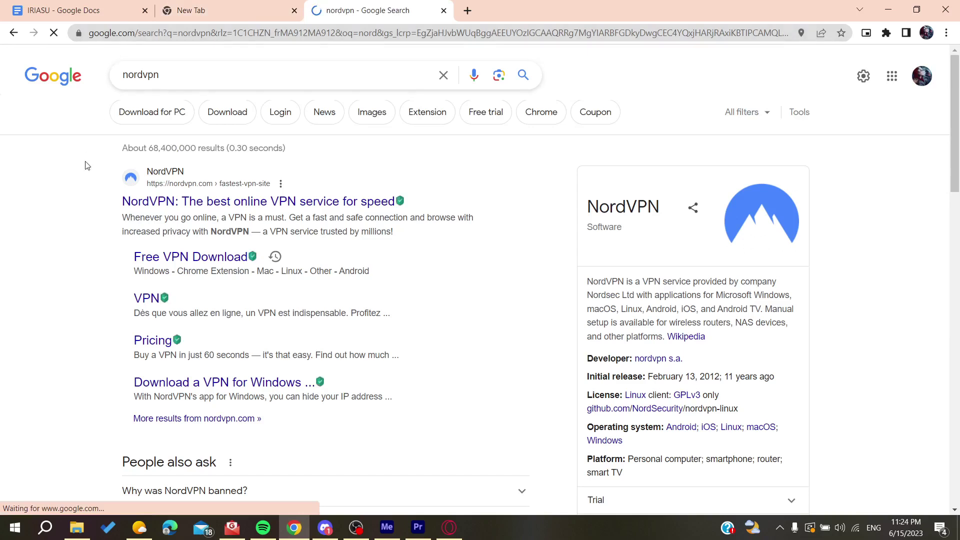
pyautogui.scroll(2, 86, 169)
pyautogui.scroll(1, 86, 169)
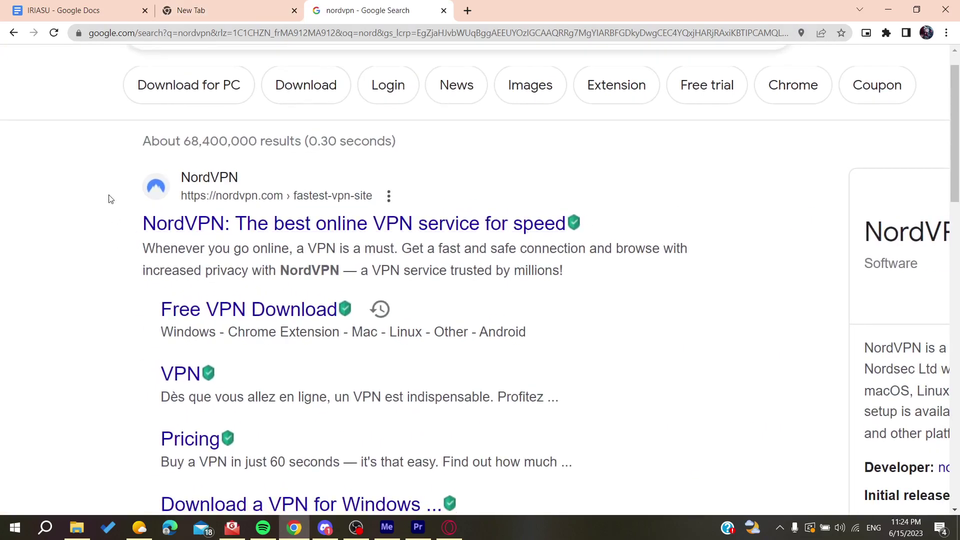
# - Follow the first NordVPN result to its website and go to the Download VPN page
pyautogui.moveTo(108, 199); pyautogui.dragTo(571, 225)
pyautogui.scroll(-2, 314, 230)
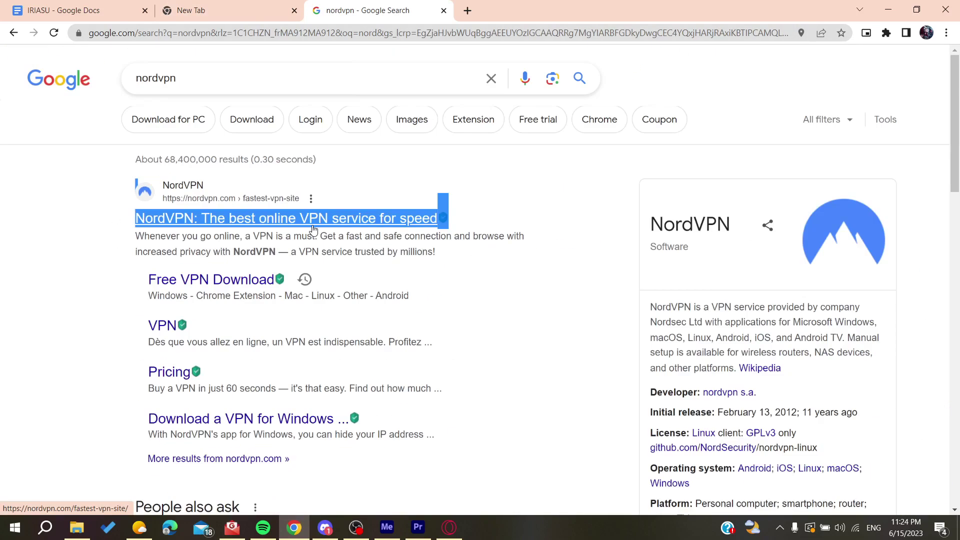
pyautogui.scroll(-1, 314, 230)
pyautogui.click(82, 217)
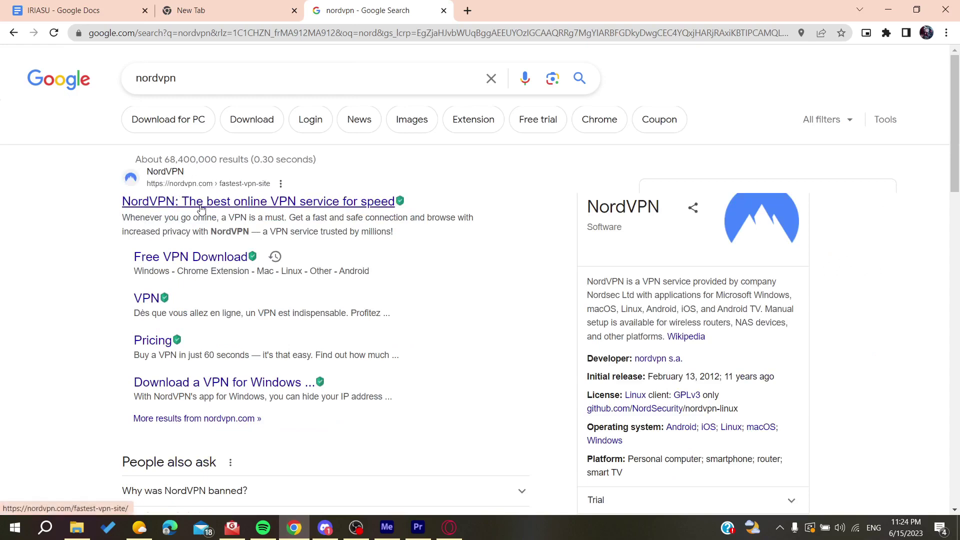
pyautogui.click(201, 205)
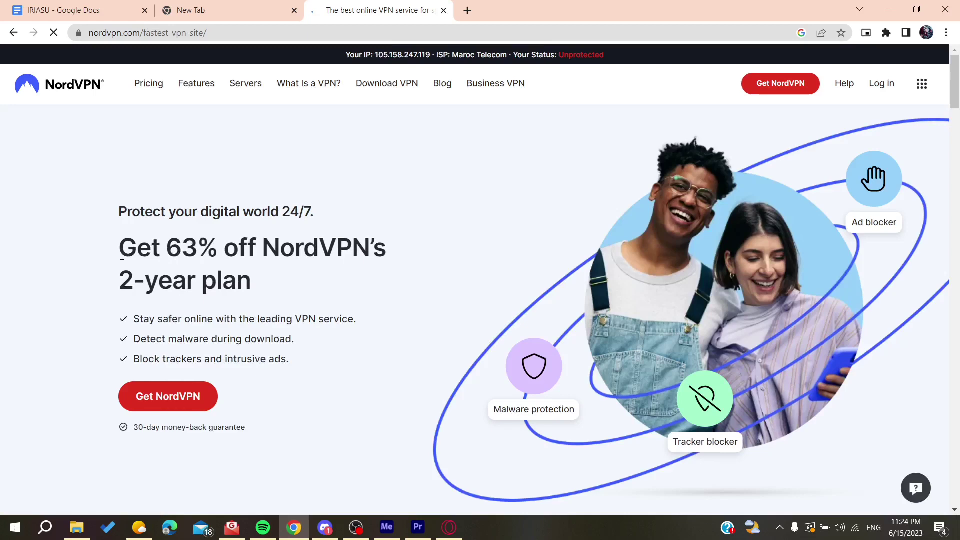
pyautogui.click(389, 88)
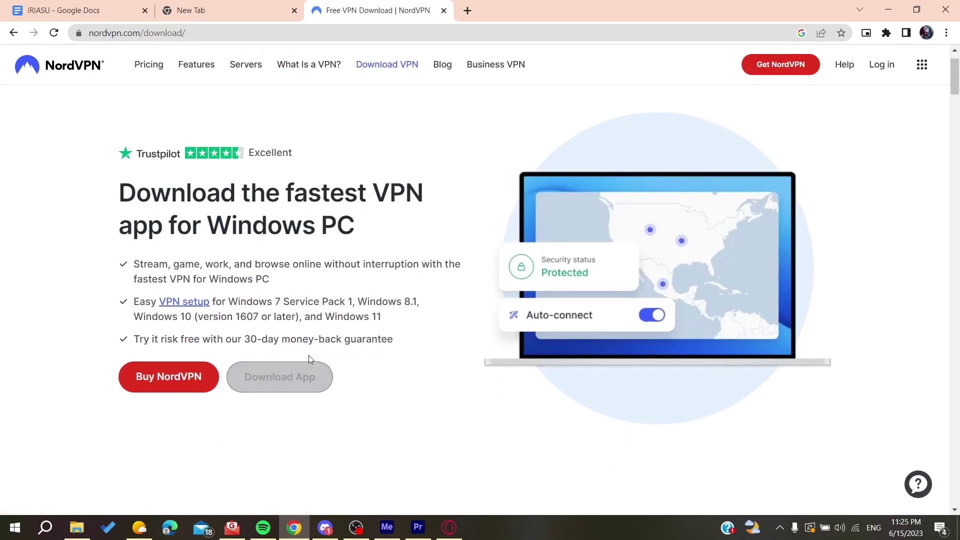
# - Download NordVPNSetup.exe to the Desktop via Free Download Manager
pyautogui.click(292, 375)
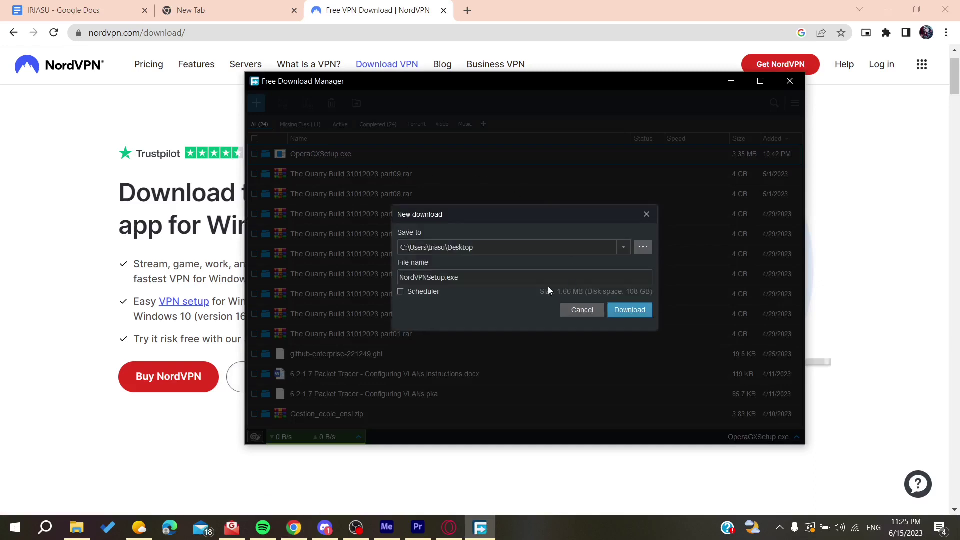
pyautogui.click(617, 310)
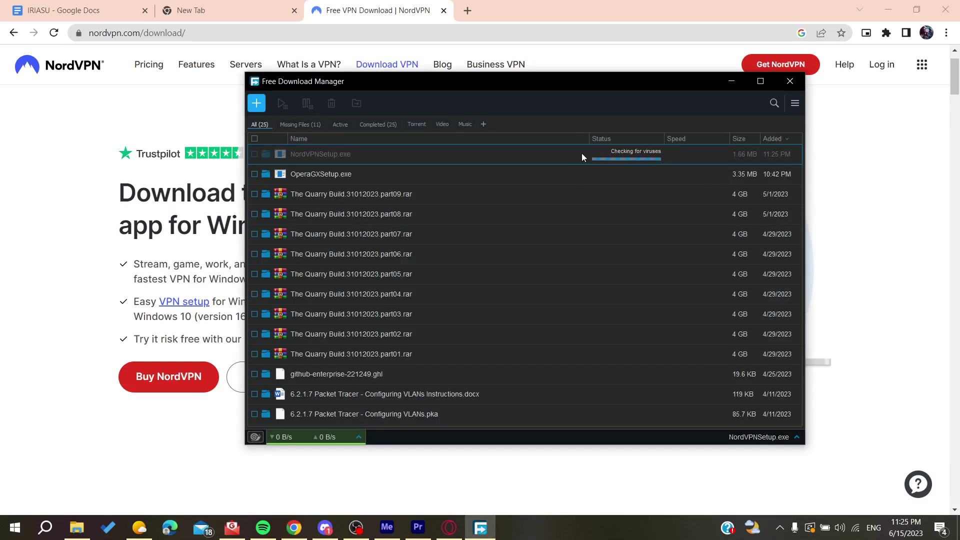
# - Run NordVPNSetup.exe, install to the default location without a Start menu shortcut or browser extension
pyautogui.doubleClick(546, 154)
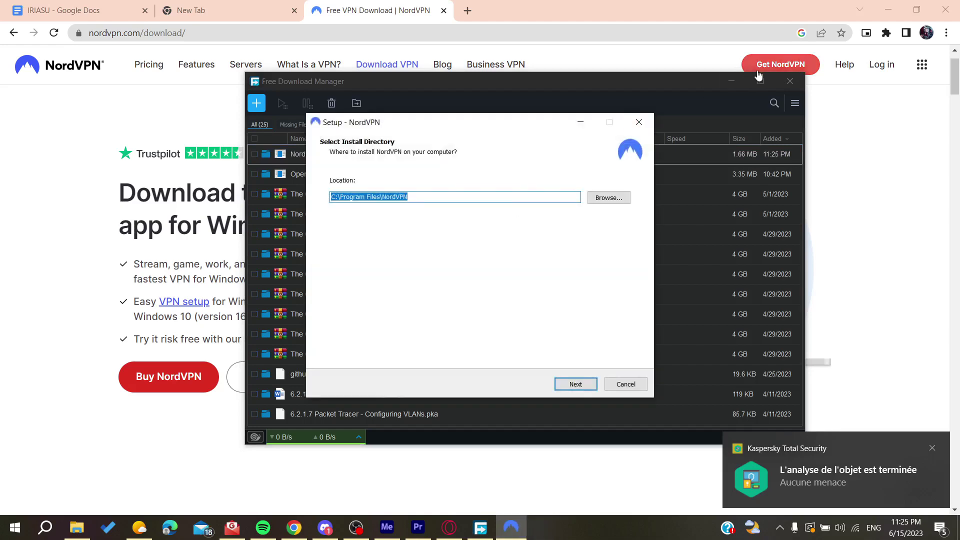
pyautogui.click(730, 81)
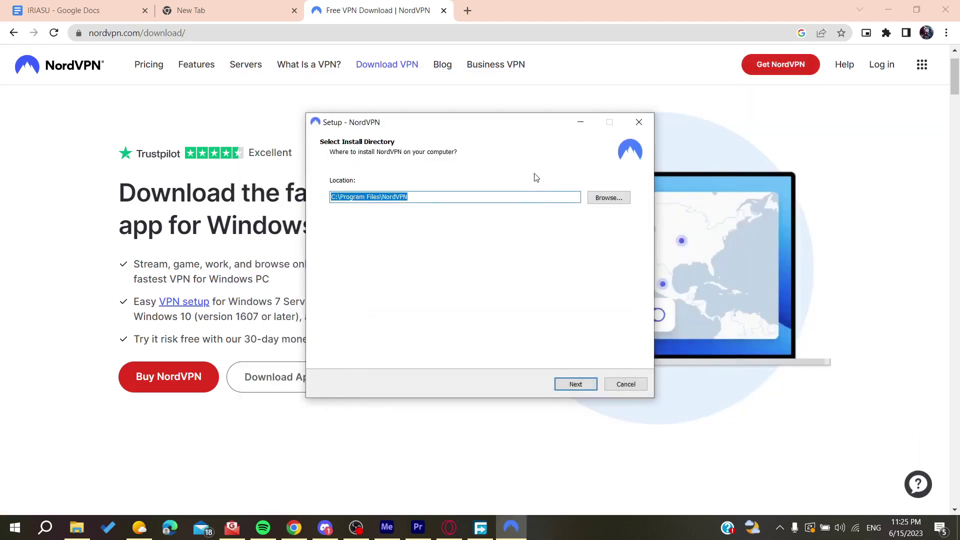
pyautogui.click(557, 386)
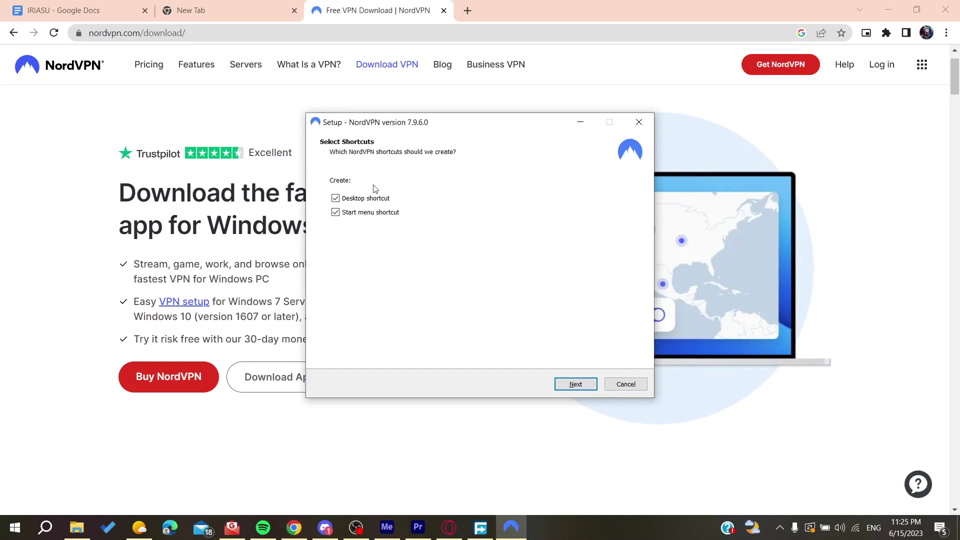
pyautogui.click(337, 214)
pyautogui.click(563, 384)
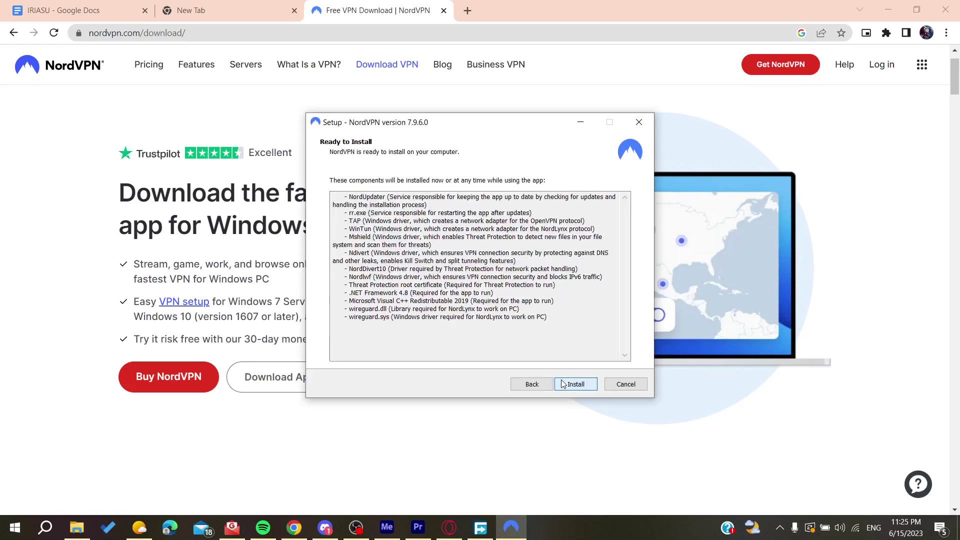
pyautogui.click(564, 385)
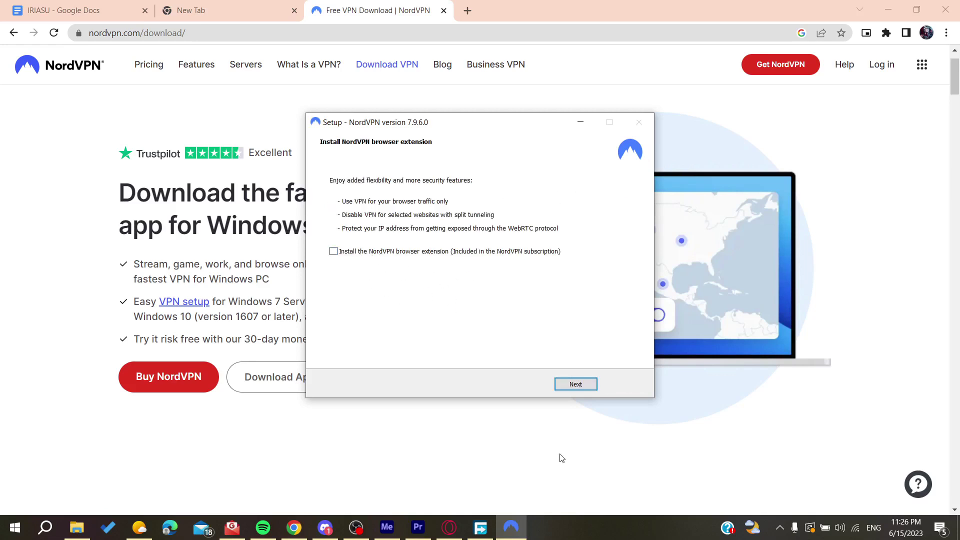
pyautogui.click(577, 385)
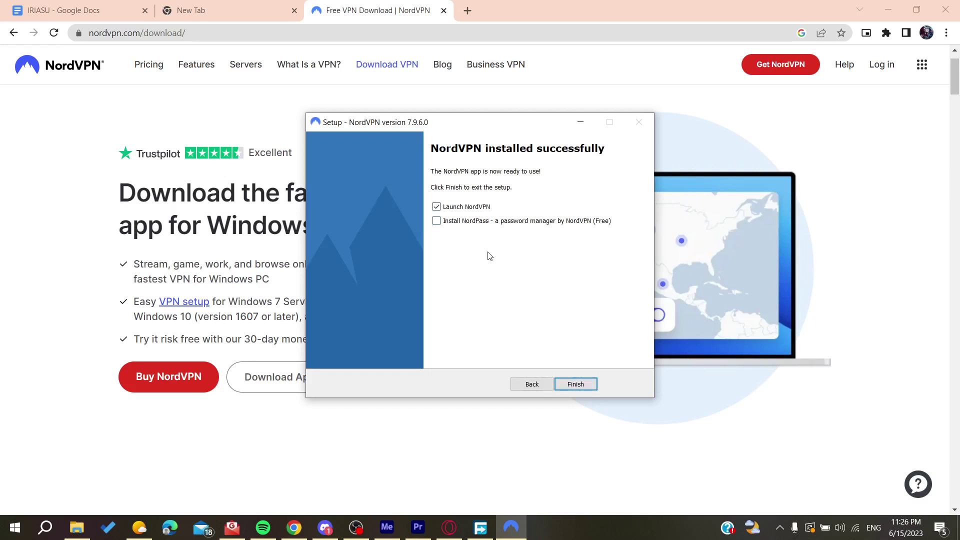
# - Launch NordVPN from the finished setup and start creating a Nord account
pyautogui.click(581, 387)
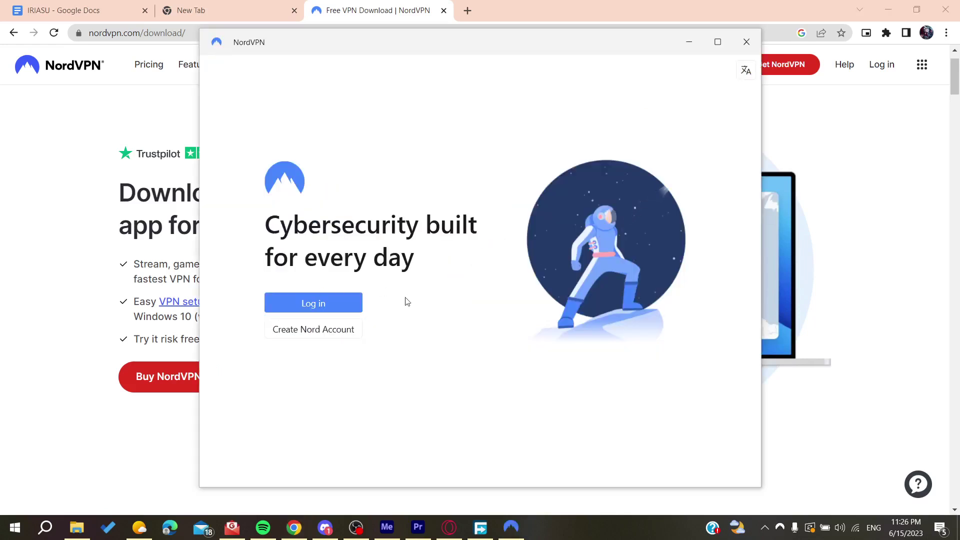
pyautogui.click(324, 312)
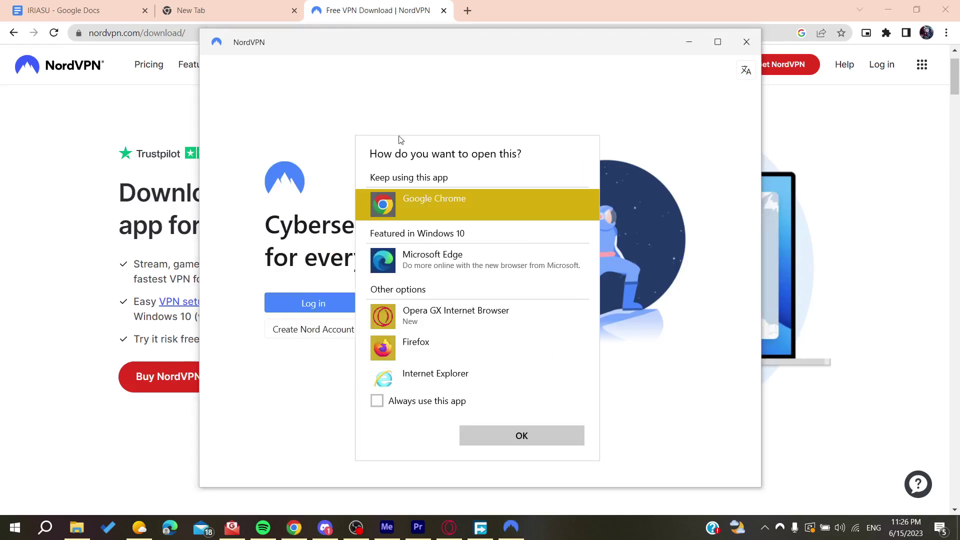
pyautogui.click(286, 389)
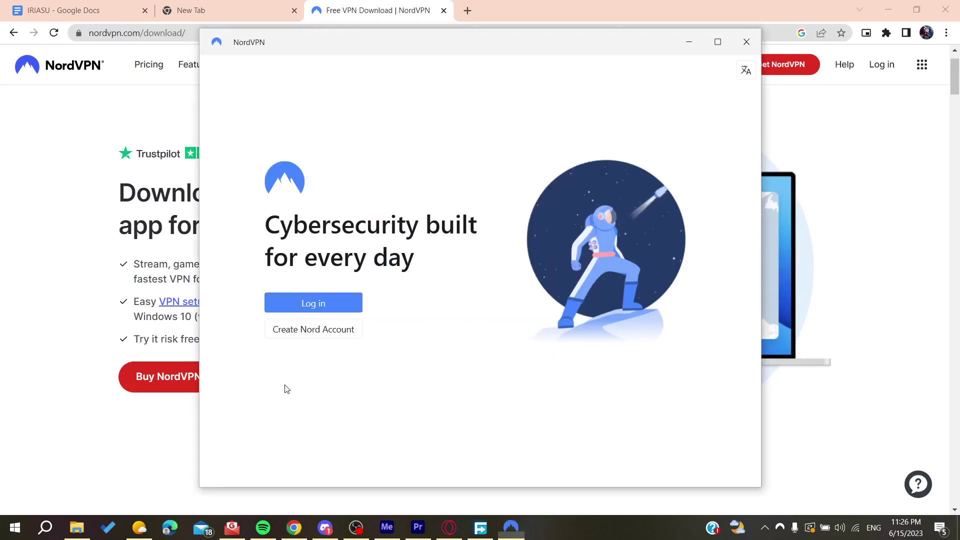
pyautogui.click(307, 329)
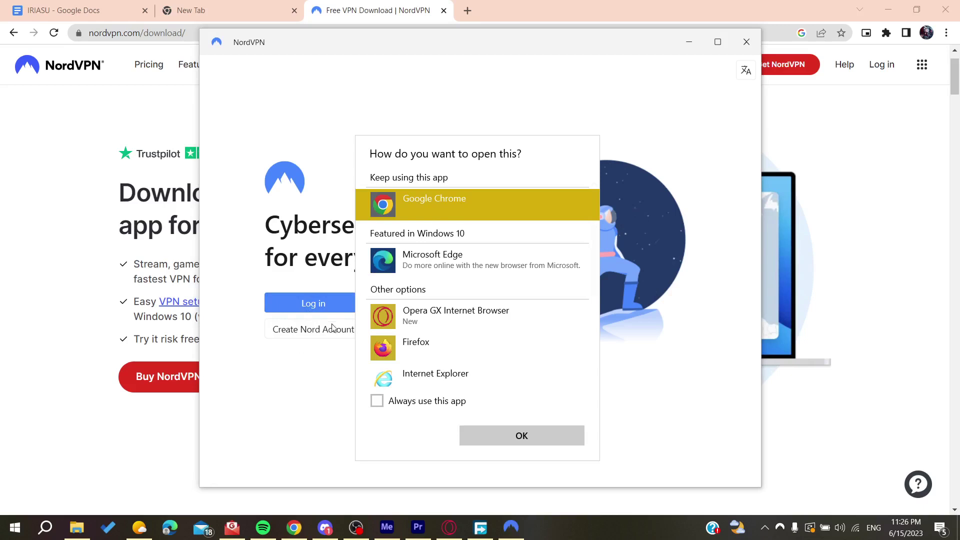
# - Always open the account link in Google Chrome, then restore and maximize the NordVPN app
pyautogui.click(378, 403)
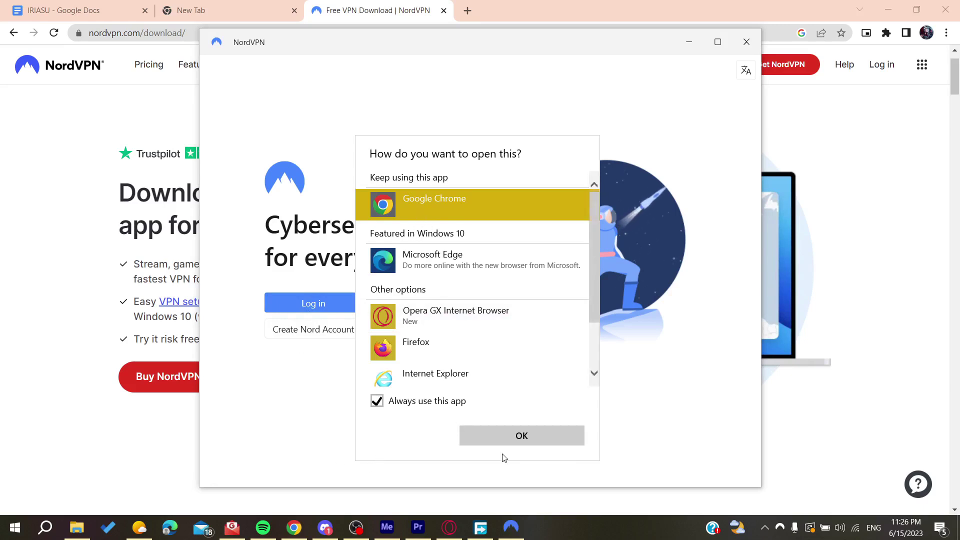
pyautogui.click(491, 438)
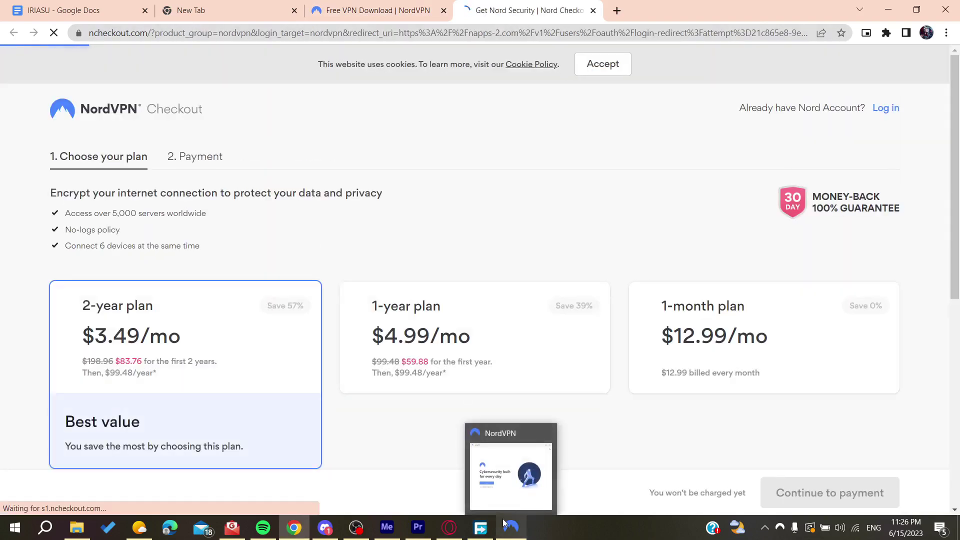
pyautogui.click(503, 519)
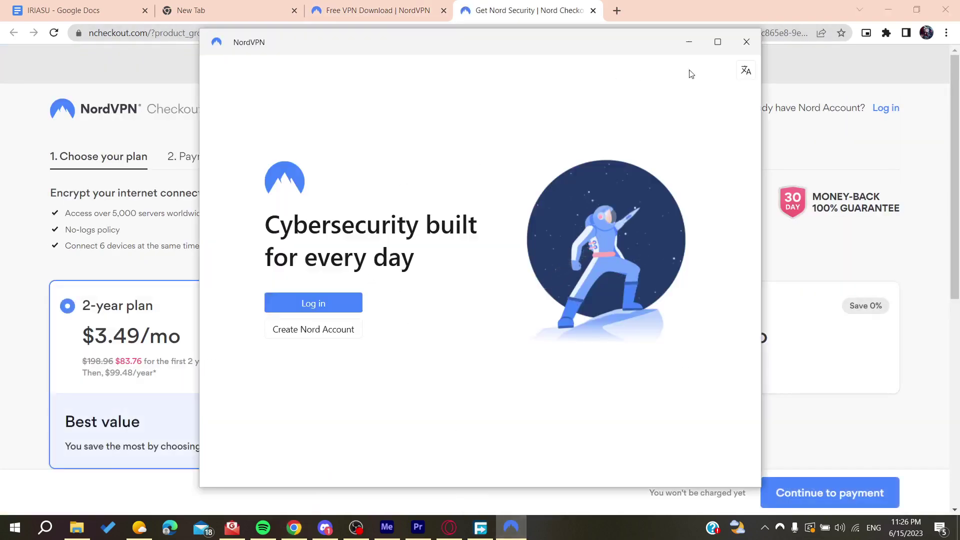
pyautogui.click(718, 42)
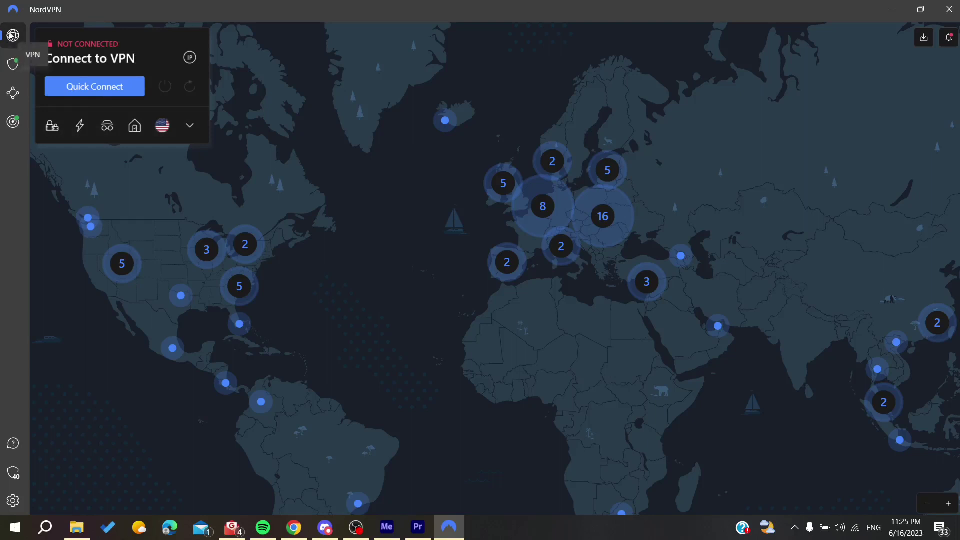
# - Expand the country list and pan the server map across Europe, Africa, Asia and Australia
pyautogui.click(190, 127)
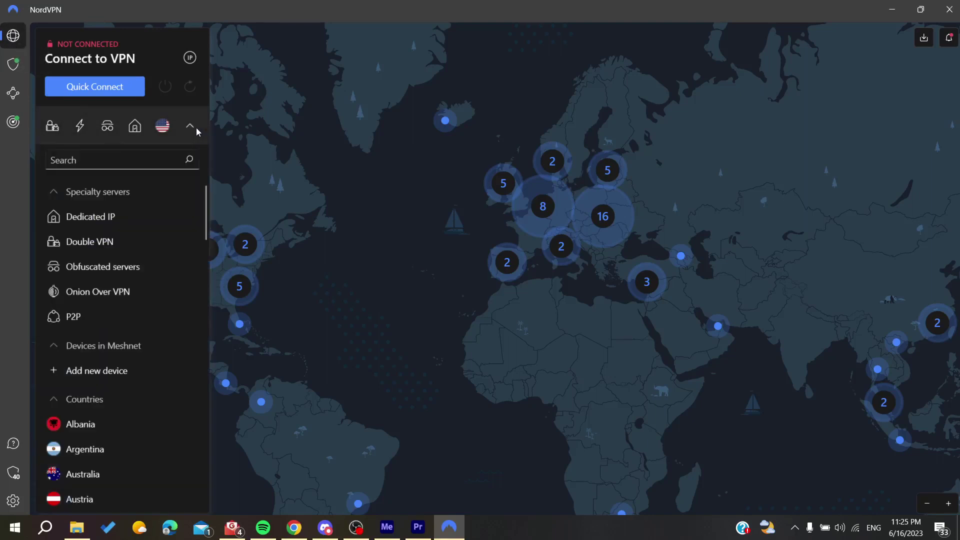
pyautogui.scroll(-10, 142, 219)
pyautogui.scroll(-10, 141, 219)
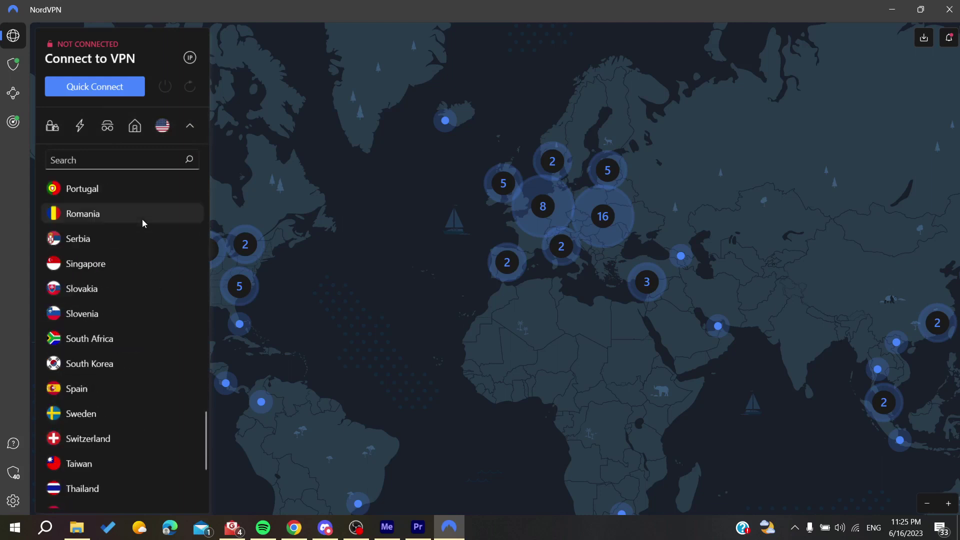
pyautogui.scroll(20, 142, 220)
pyautogui.scroll(-10, 135, 387)
pyautogui.scroll(2, 111, 318)
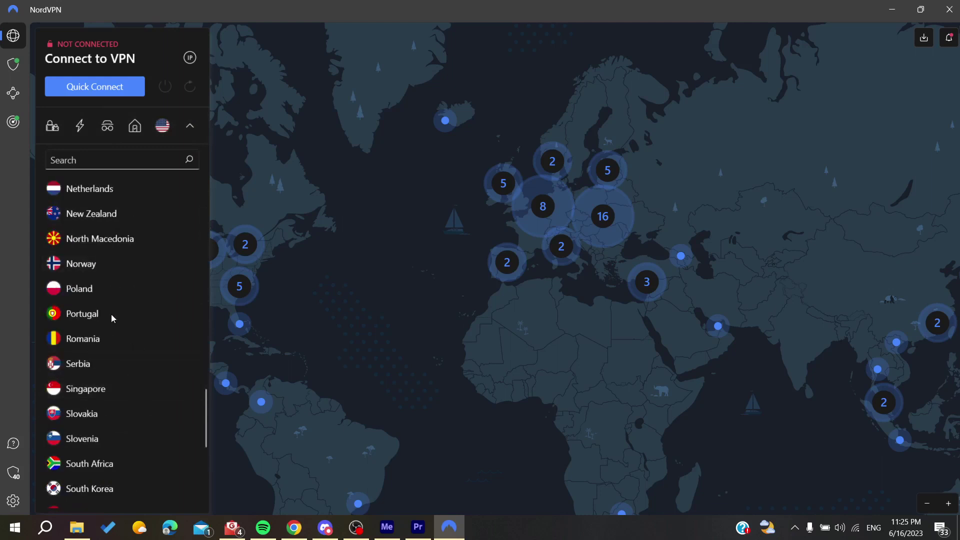
pyautogui.scroll(-4, 108, 338)
pyautogui.scroll(-2, 297, 298)
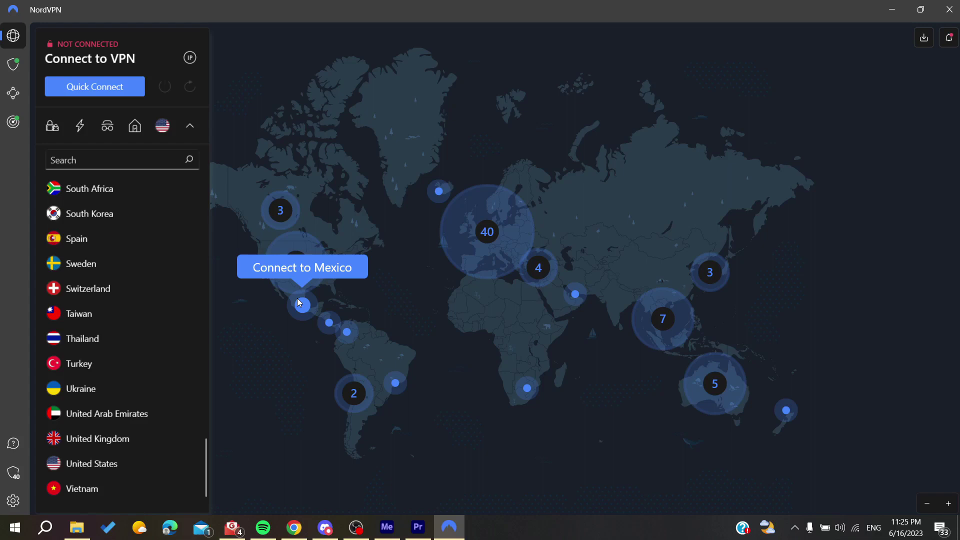
pyautogui.scroll(1, 449, 289)
pyautogui.scroll(2, 449, 293)
pyautogui.moveTo(404, 285); pyautogui.dragTo(516, 198)
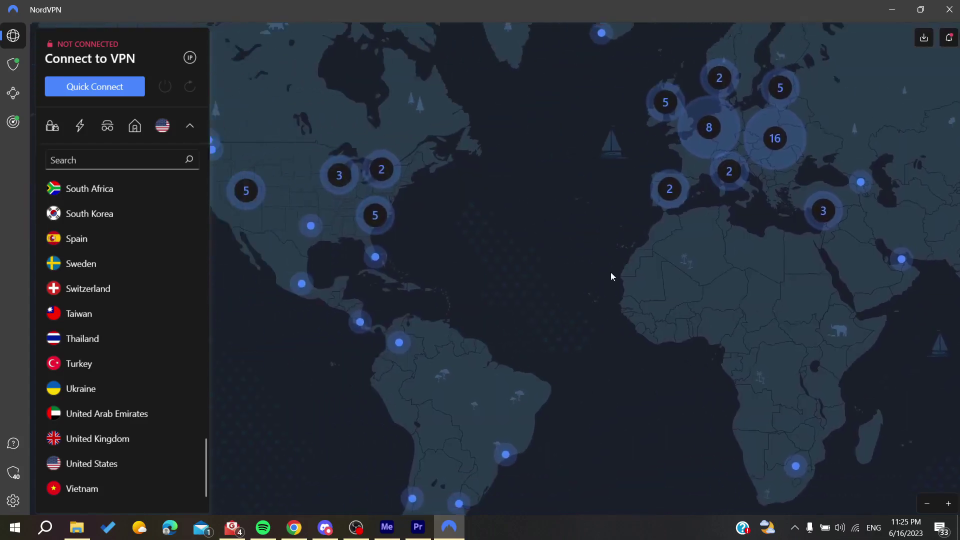
pyautogui.moveTo(759, 202)
pyautogui.mouseDown()
pyautogui.moveTo(670, 251)
pyautogui.moveTo(787, 346)
pyautogui.mouseUp()
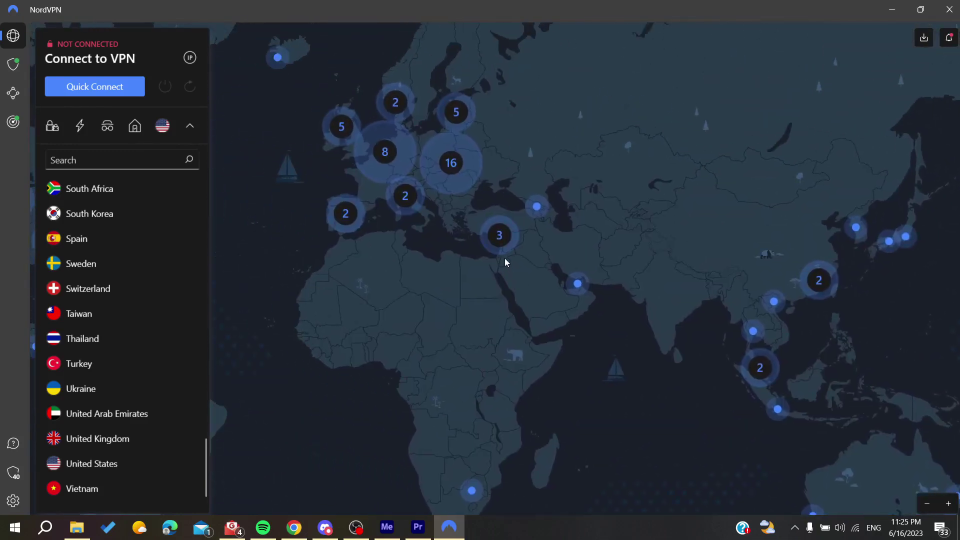
pyautogui.scroll(2, 505, 259)
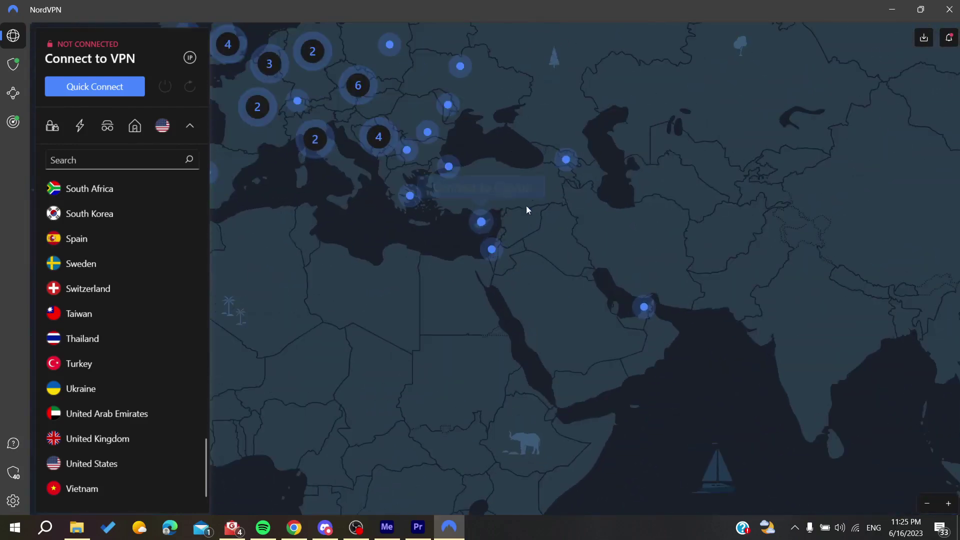
pyautogui.scroll(-2, 281, 325)
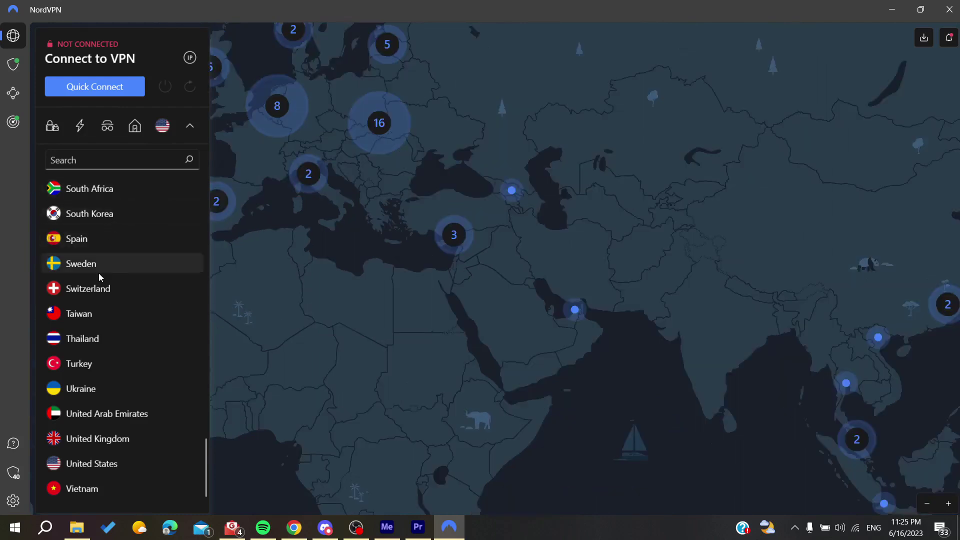
pyautogui.scroll(15, 100, 275)
pyautogui.scroll(-8, 89, 337)
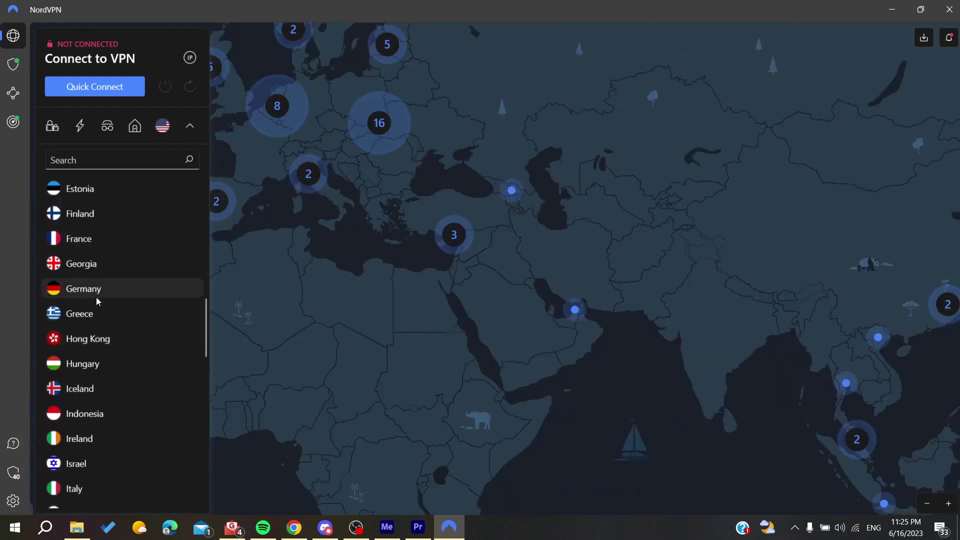
# - Connect to Germany, view its cities, then switch the connection to Finland
pyautogui.click(83, 288)
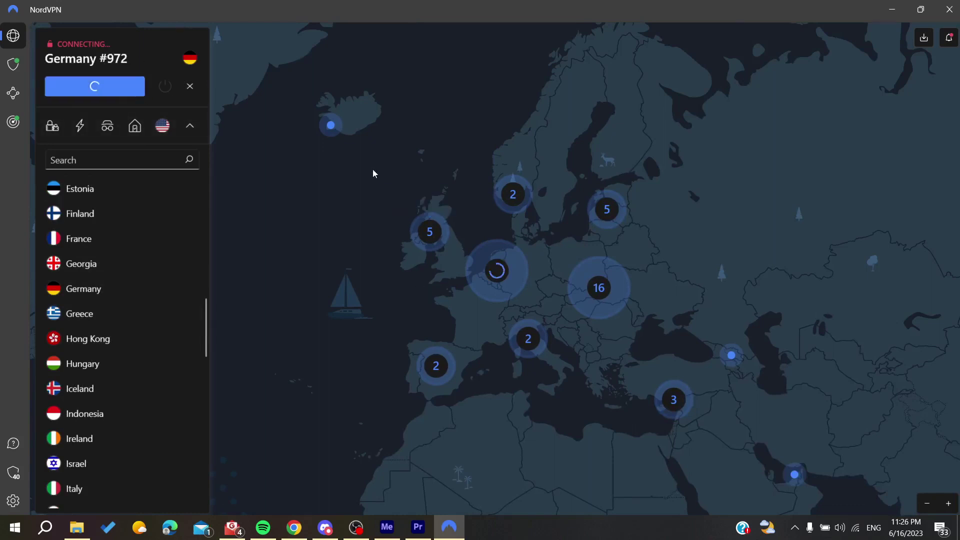
pyautogui.moveTo(120, 289)
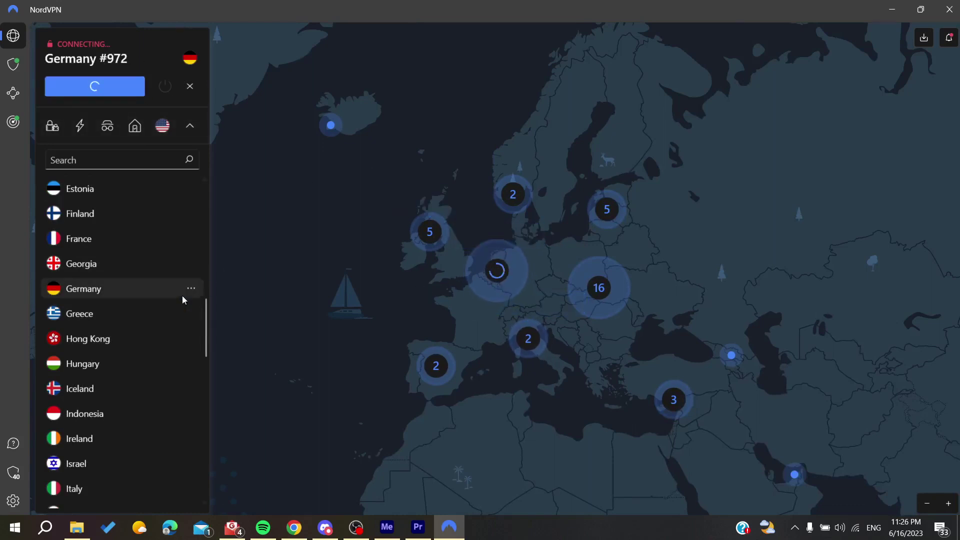
pyautogui.click(191, 291)
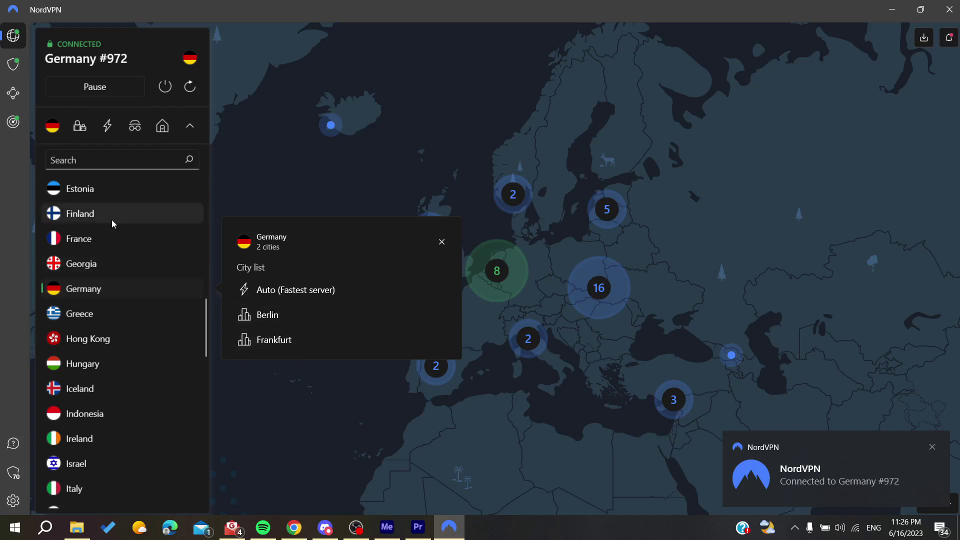
pyautogui.click(184, 215)
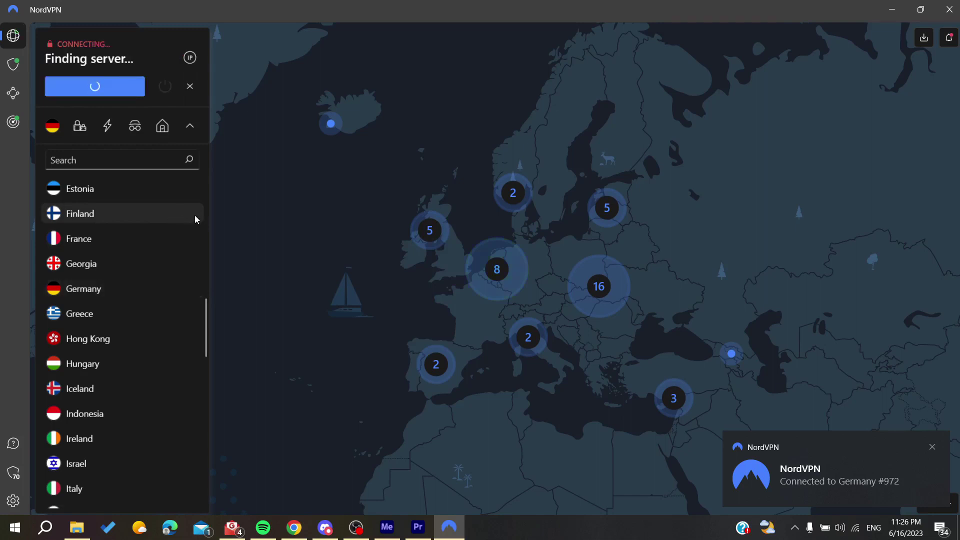
pyautogui.scroll(2, 197, 218)
pyautogui.scroll(2, 172, 232)
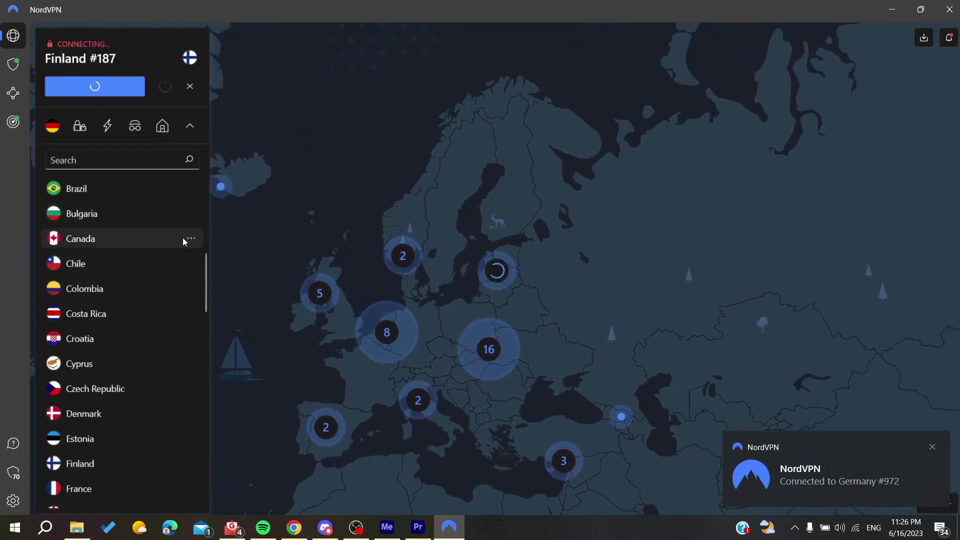
# - Peek at Canada's city list, then disconnect from the VPN with the power button
pyautogui.click(191, 239)
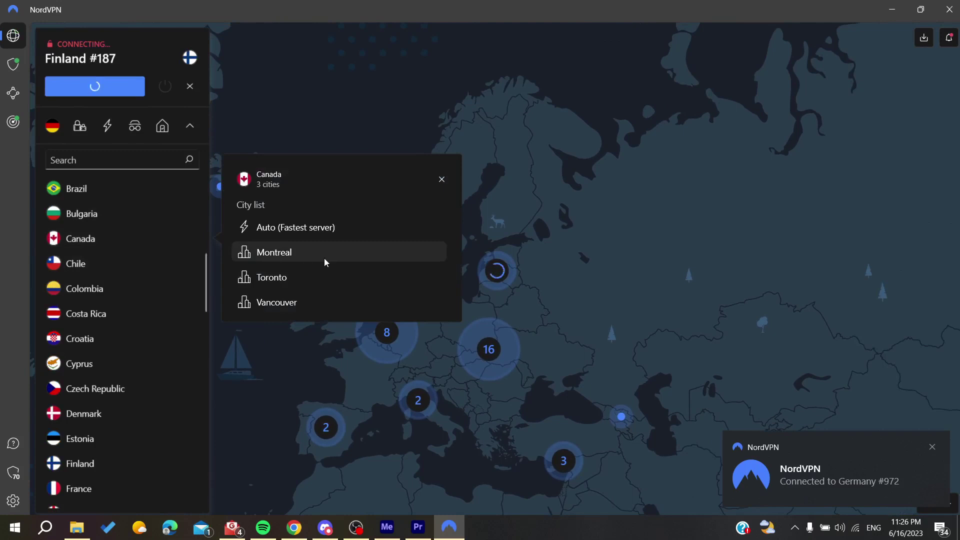
pyautogui.click(441, 180)
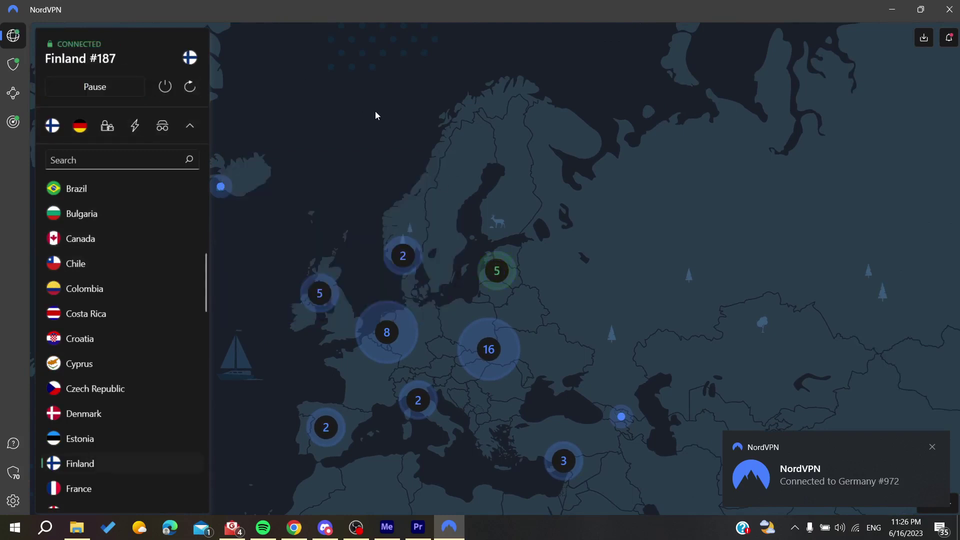
pyautogui.click(165, 86)
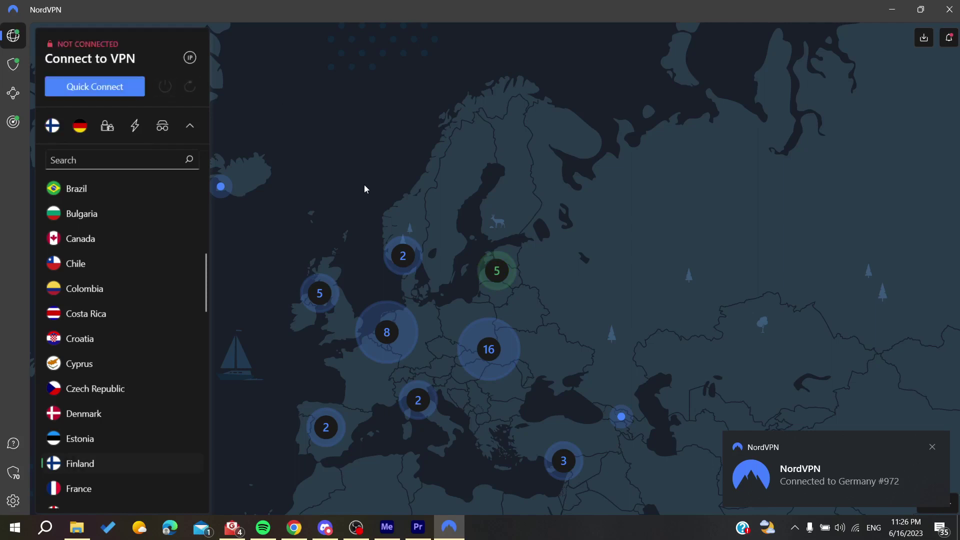